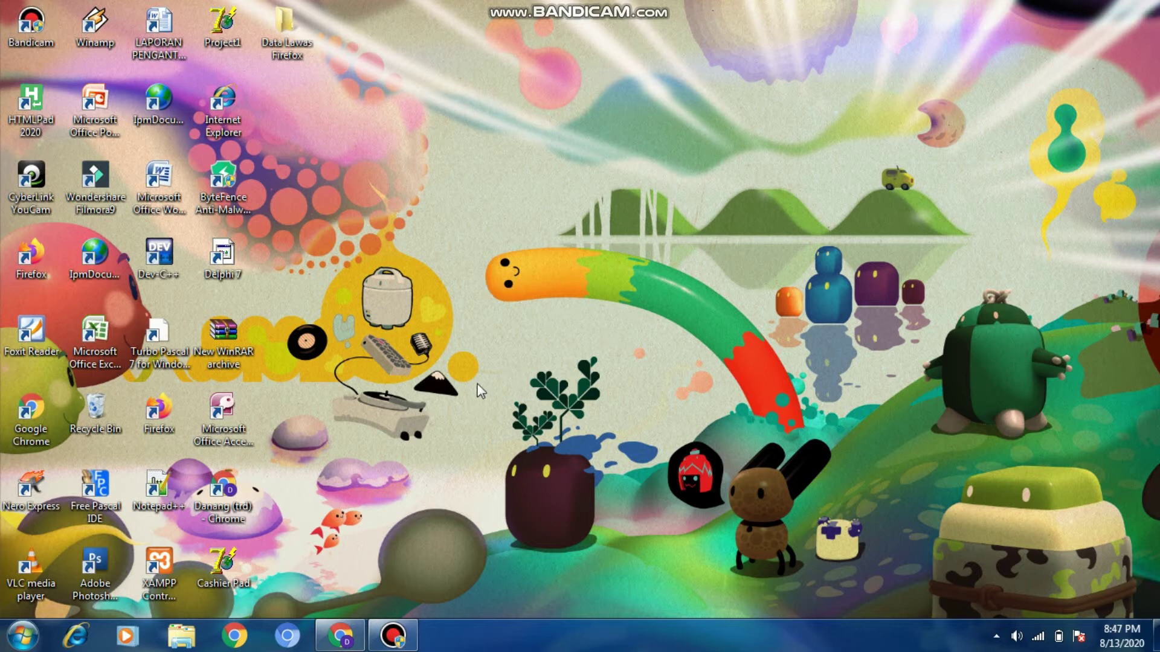
# Open Google Classroom in Chrome through a "google classroom" search and switch to the other signed-in Google account
pyautogui.moveTo(332, 643)
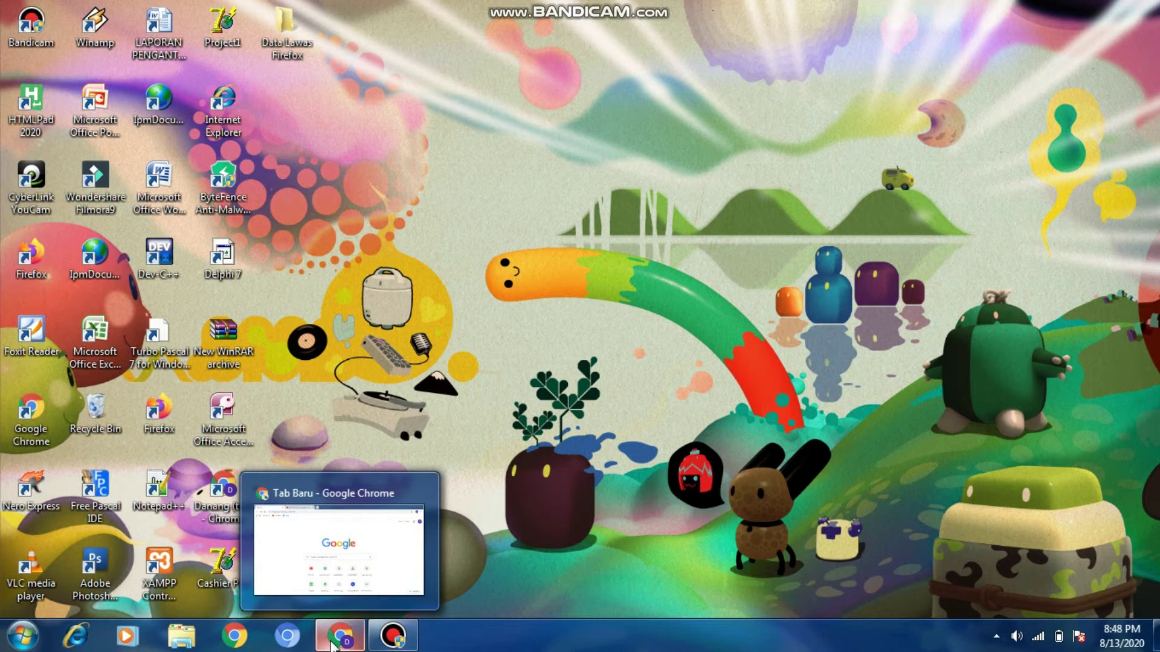
pyautogui.click(332, 643)
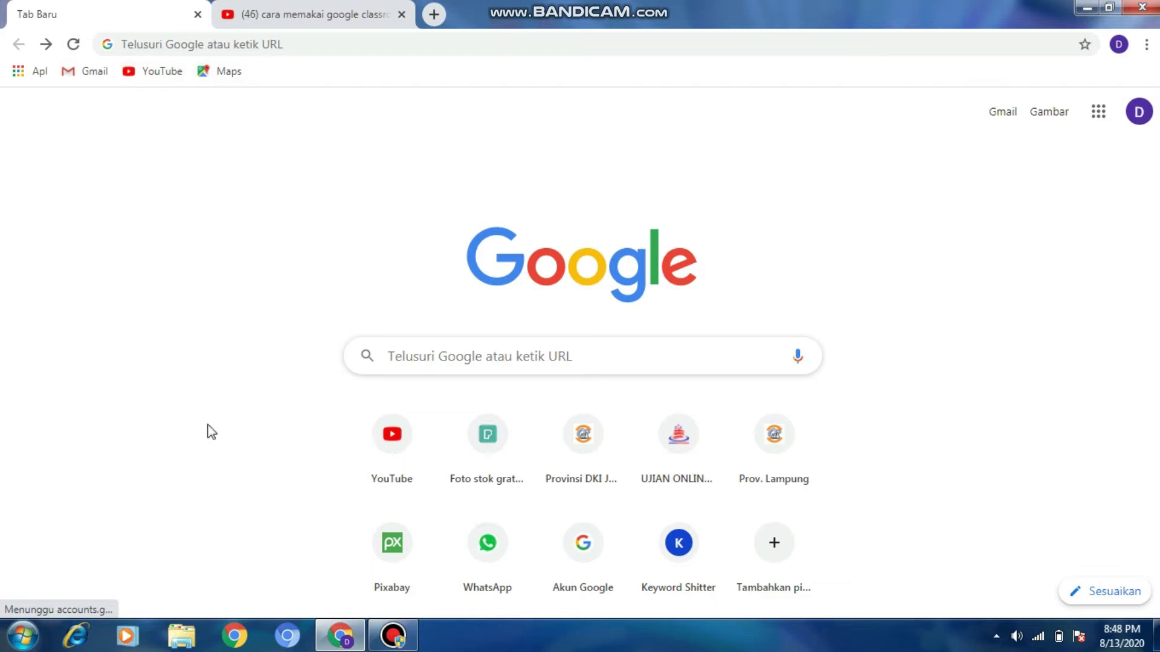
pyautogui.moveTo(356, 648)
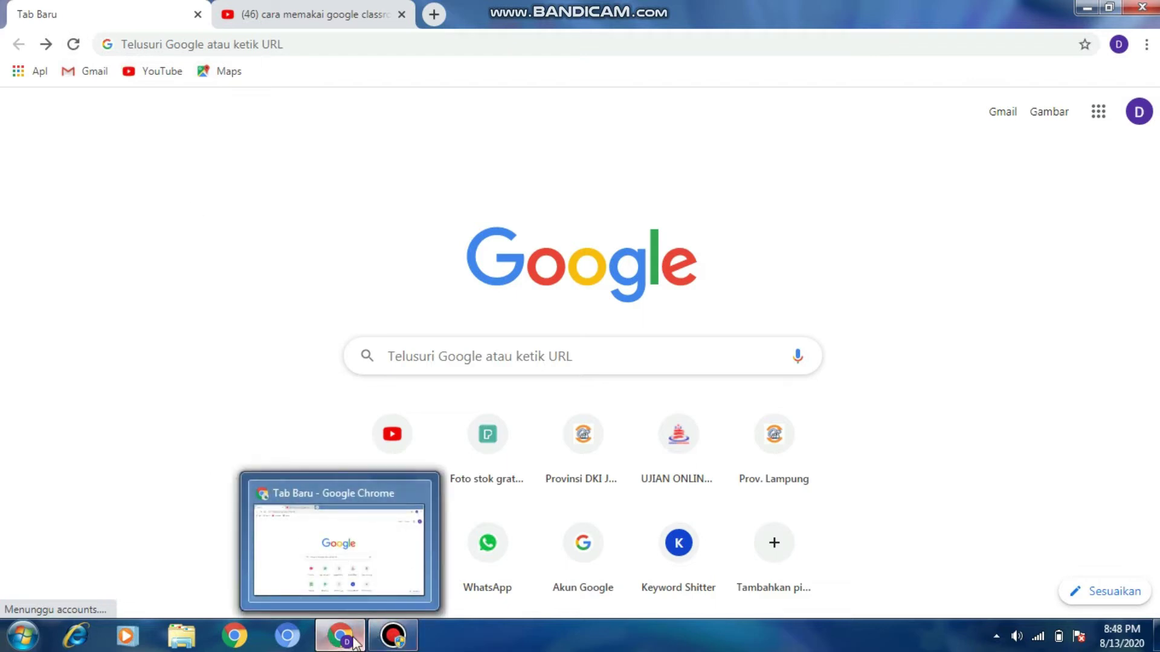
pyautogui.click(297, 53)
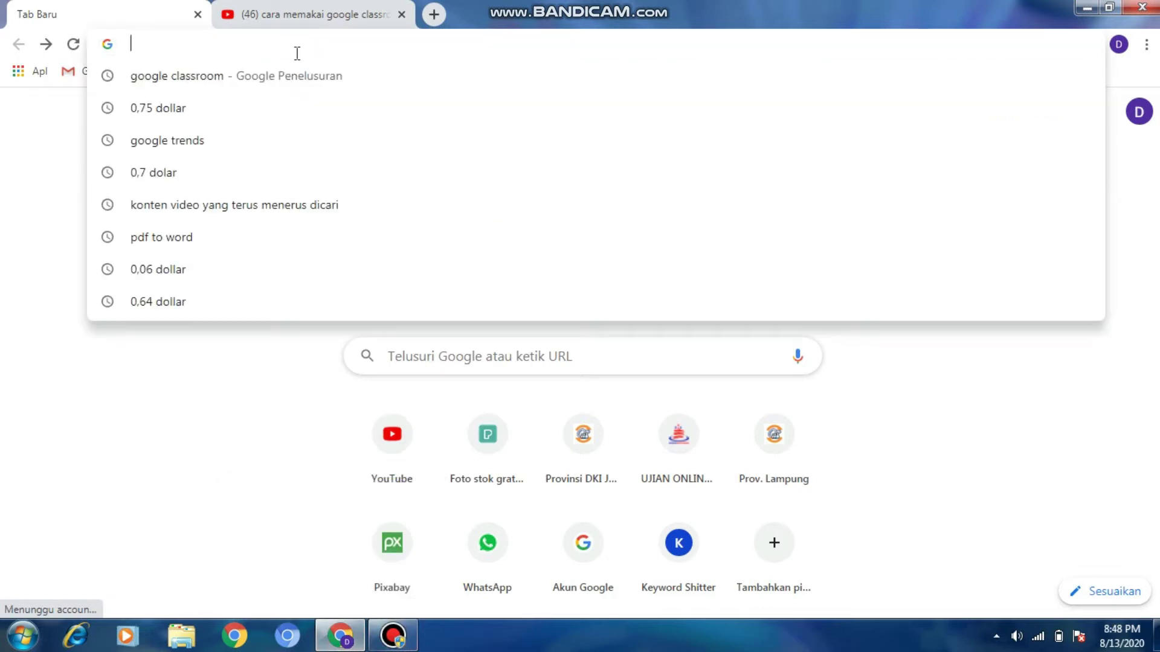
pyautogui.click(207, 86)
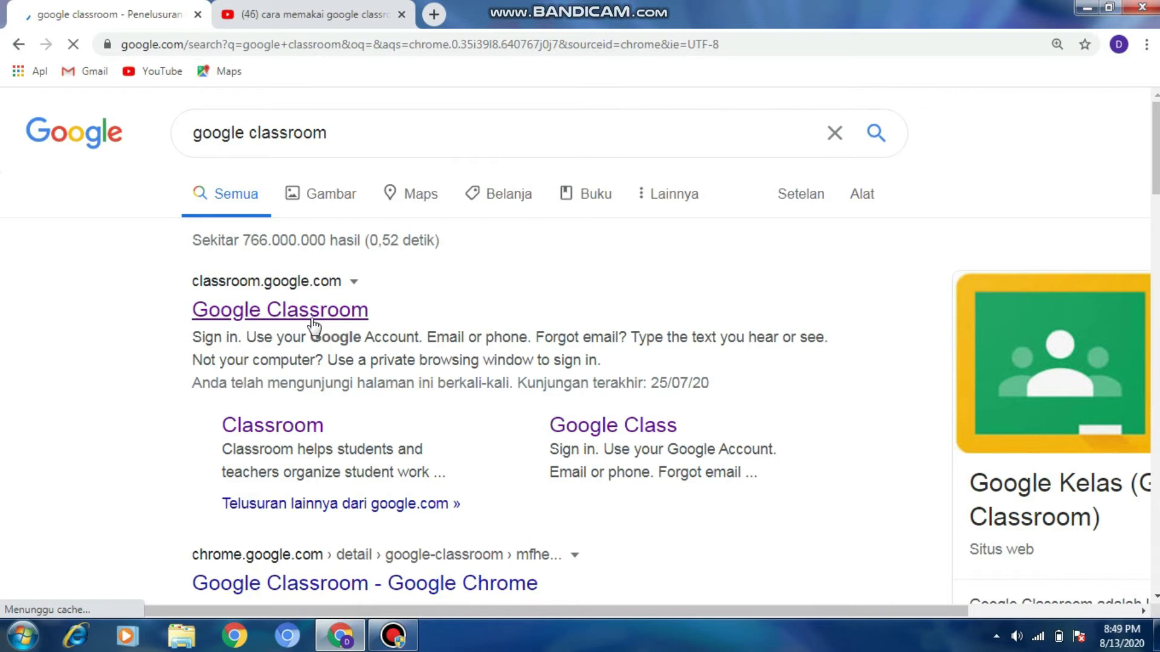
pyautogui.scroll(-1, 312, 325)
pyautogui.scroll(1, 311, 324)
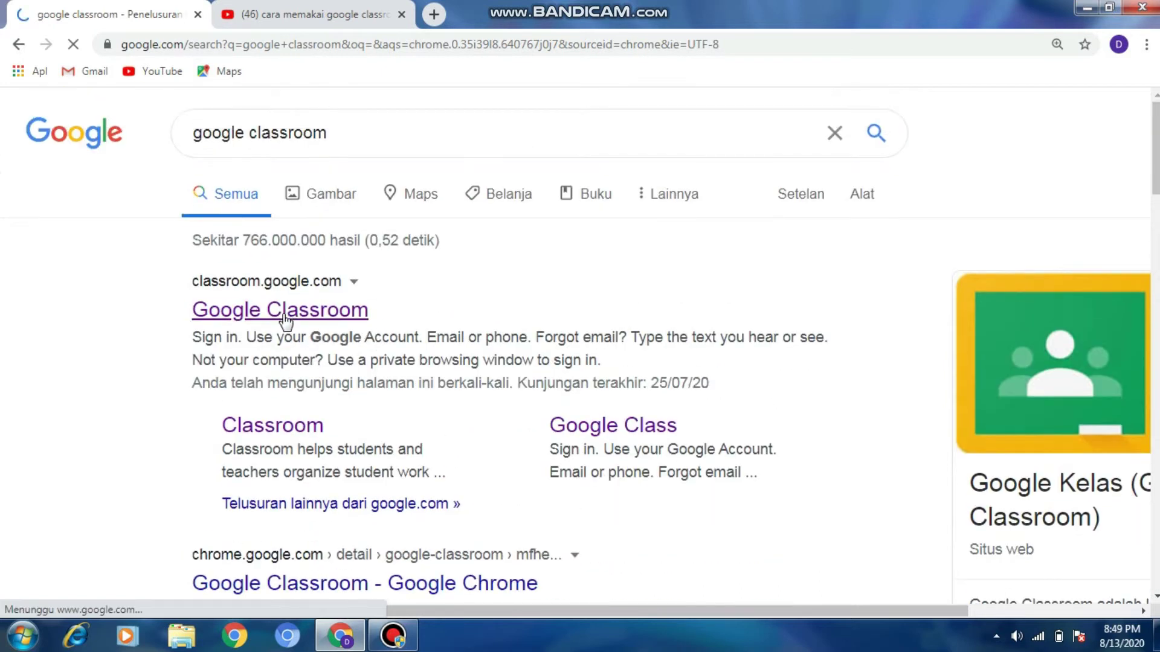
pyautogui.click(285, 320)
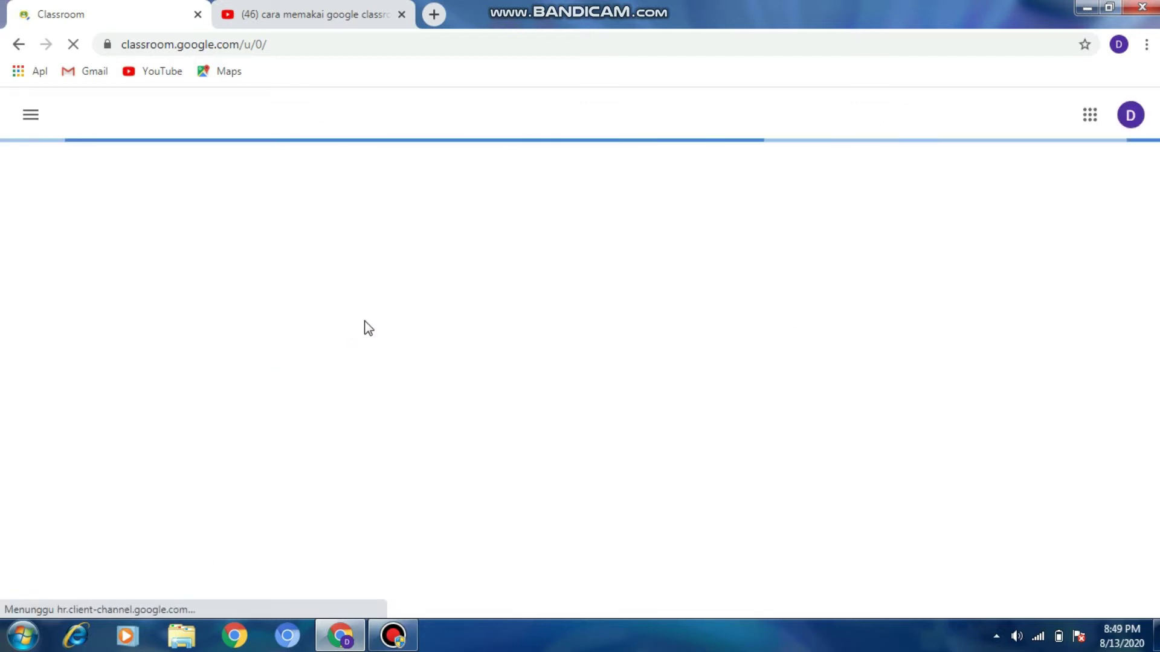
pyautogui.click(1128, 125)
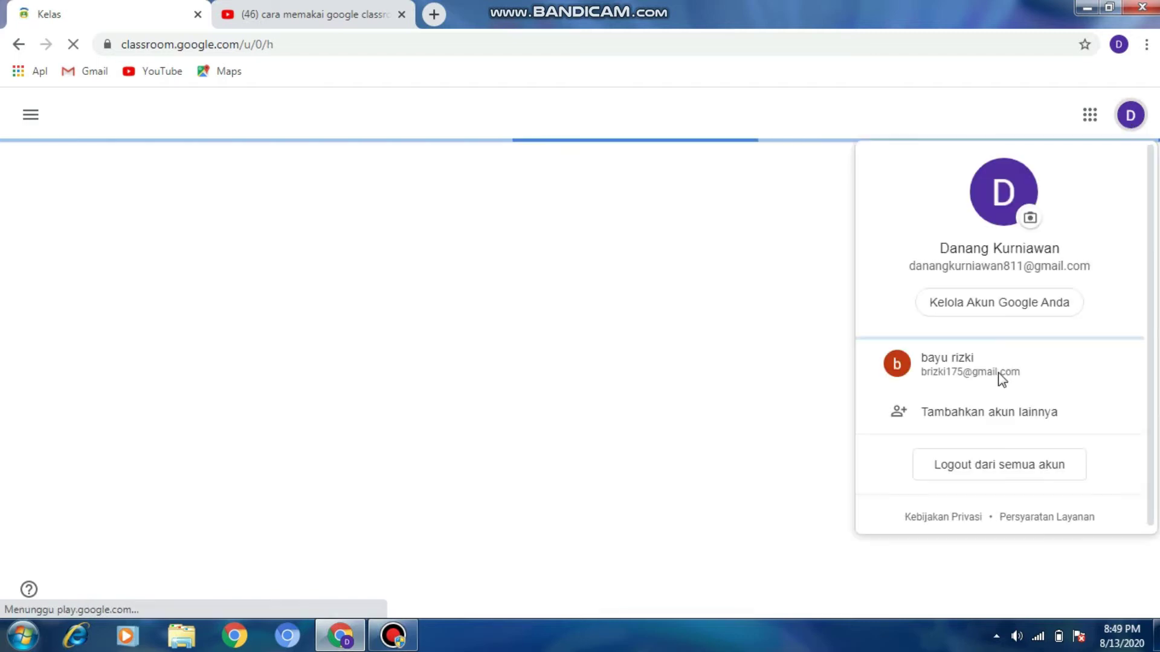
pyautogui.click(997, 370)
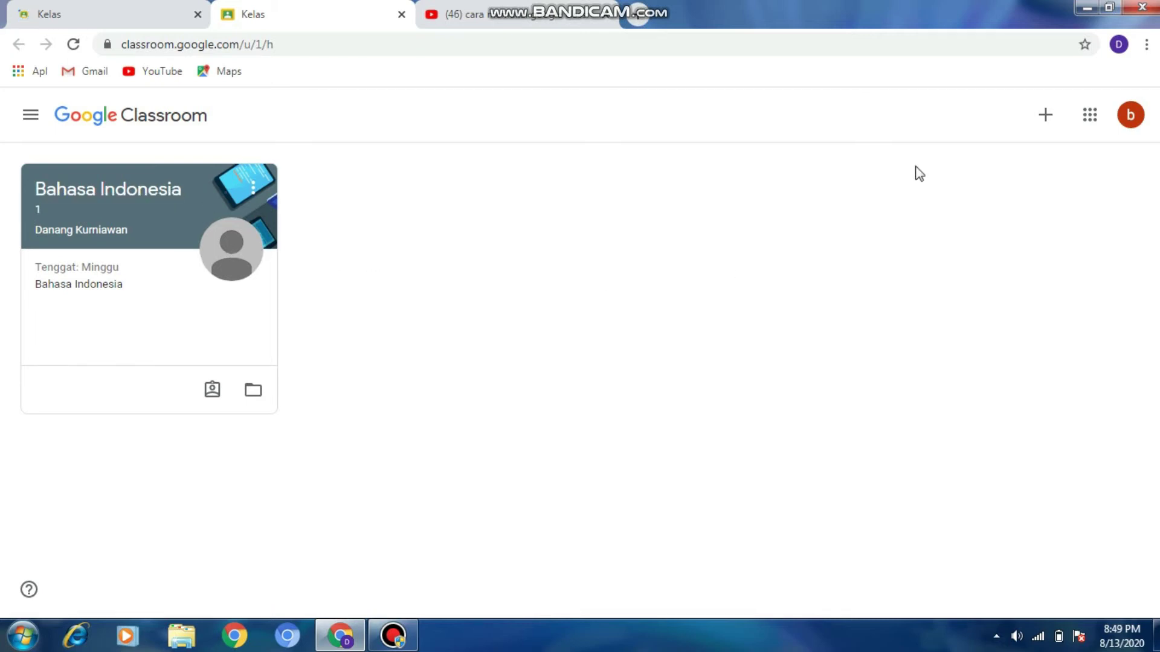
pyautogui.click(1049, 116)
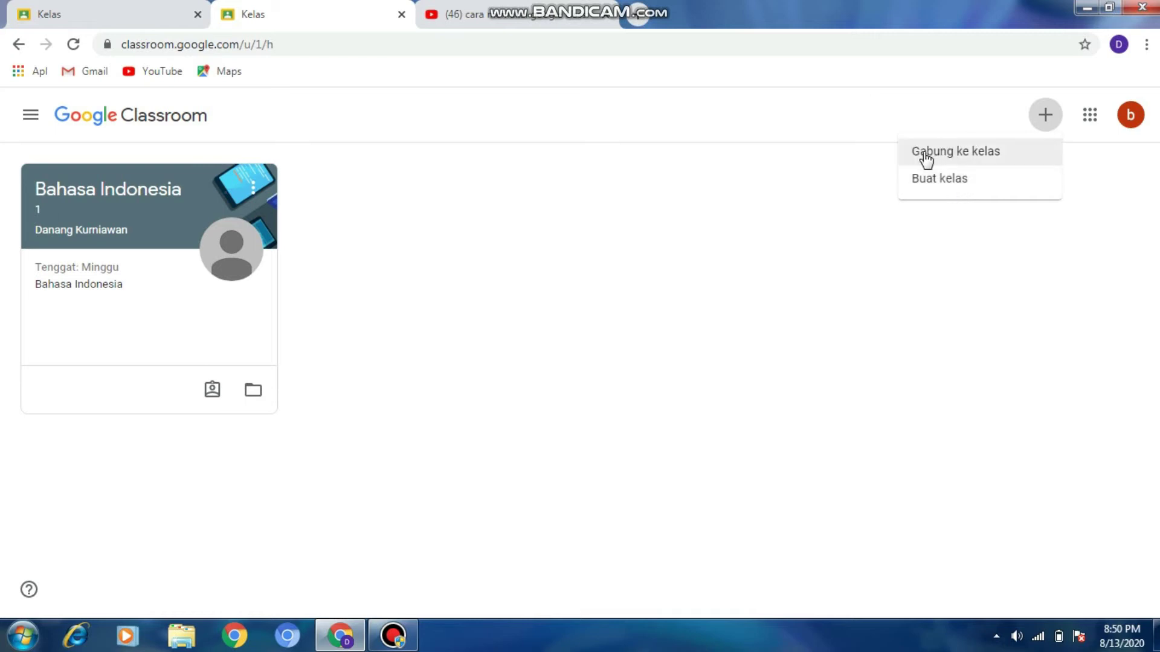
pyautogui.click(968, 156)
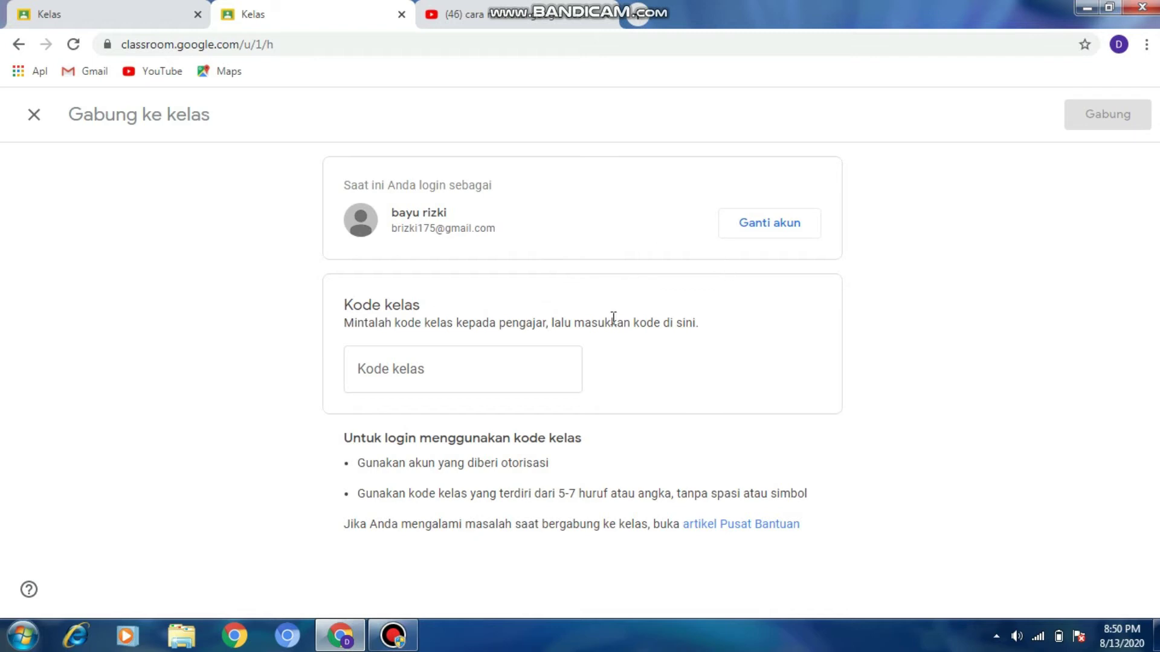
pyautogui.click(448, 364)
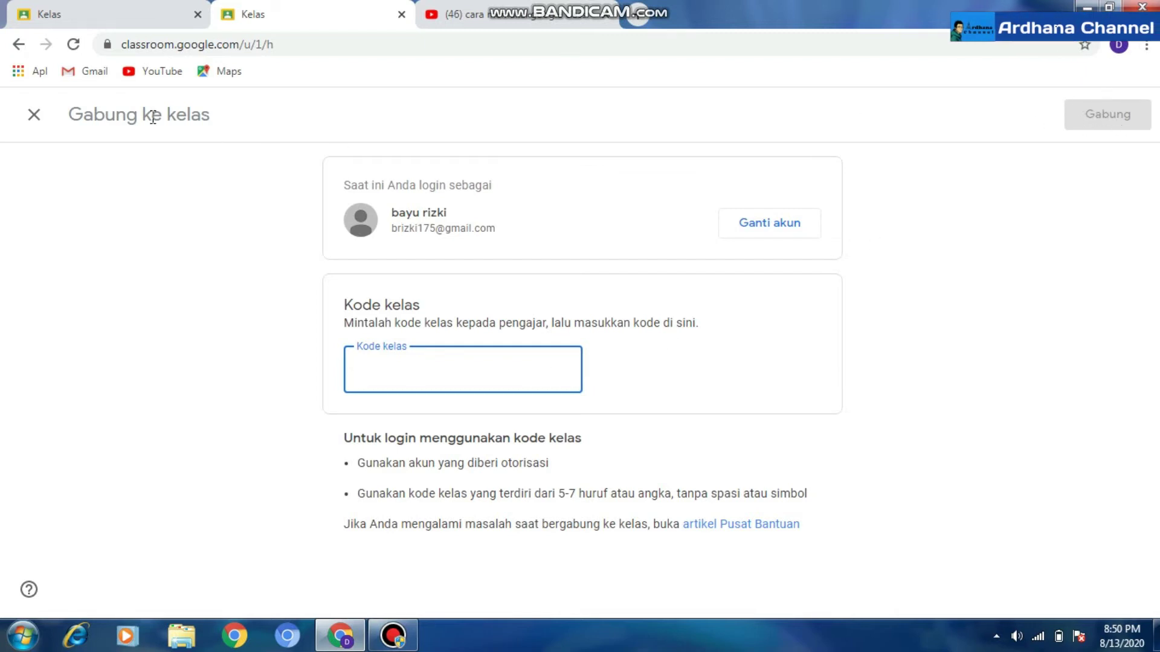
pyautogui.click(35, 116)
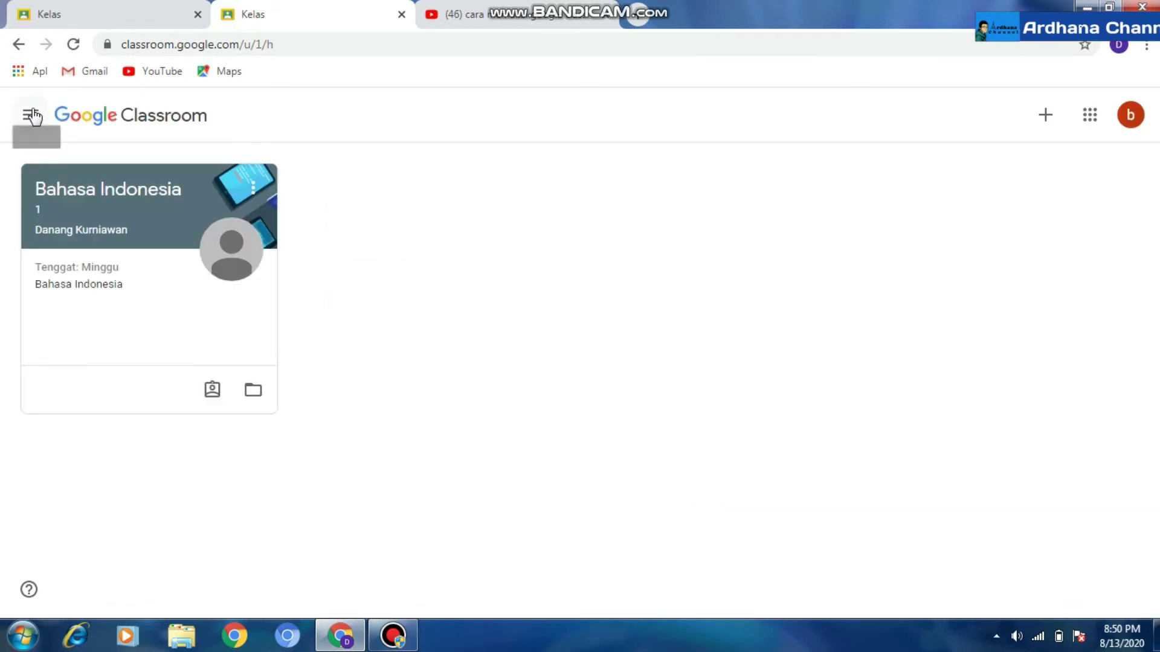
# Open the Bahasa Indonesia class, go to its Tugas Kelas page and dismiss the progress-tracking tip
pyautogui.click(151, 204)
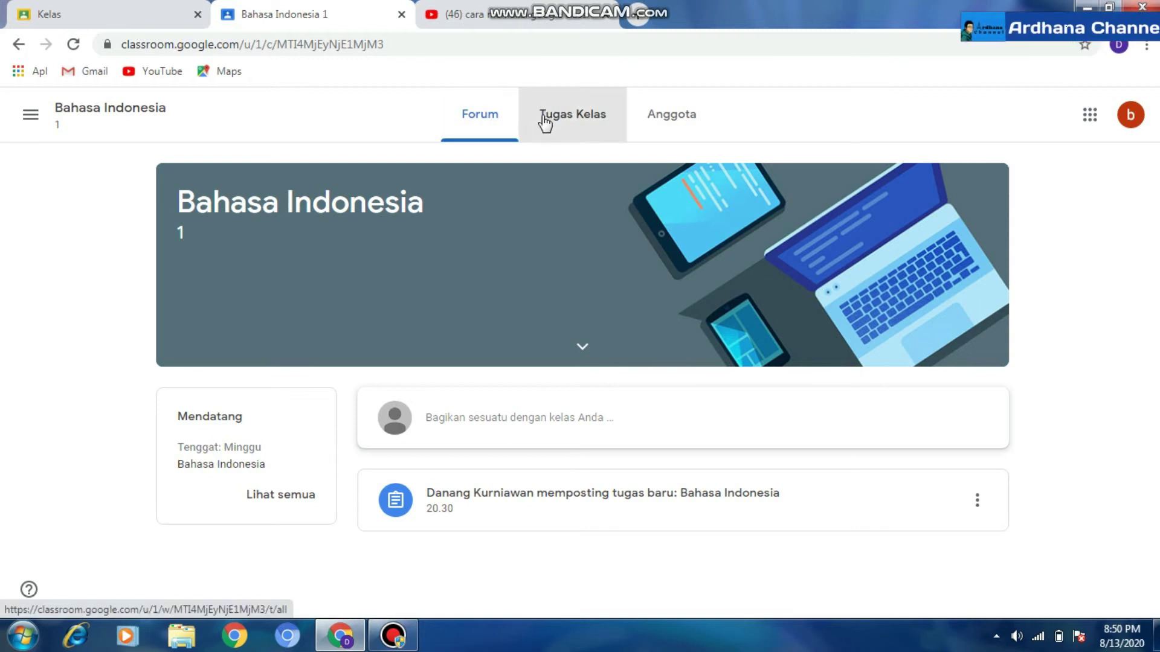
pyautogui.click(572, 128)
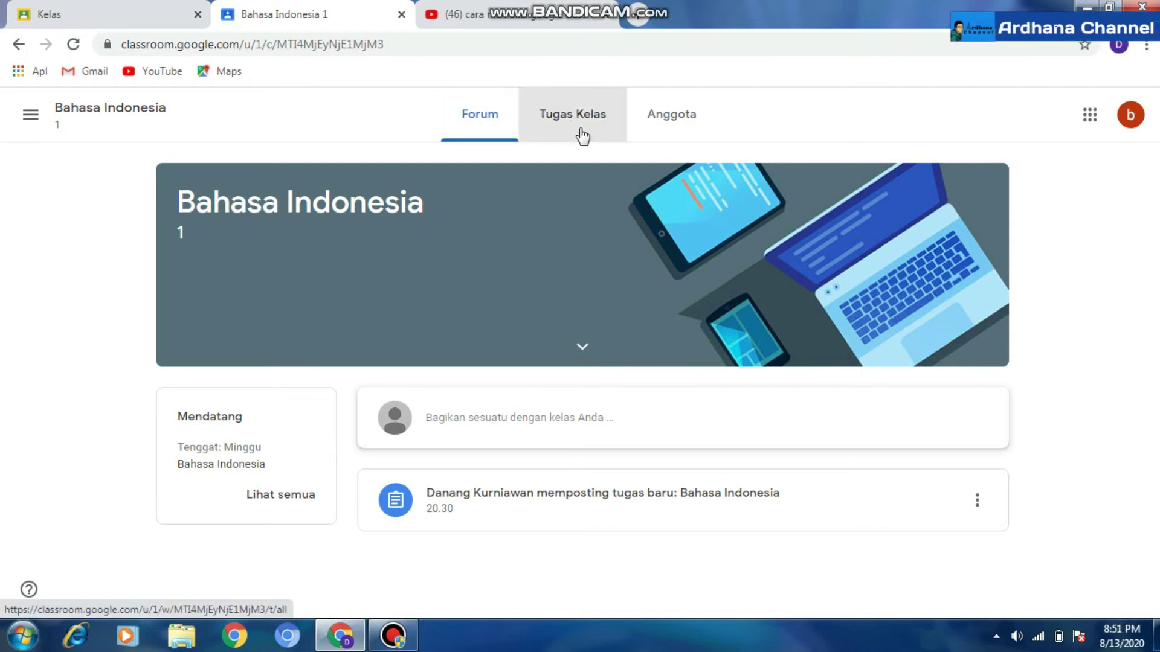
pyautogui.click(580, 131)
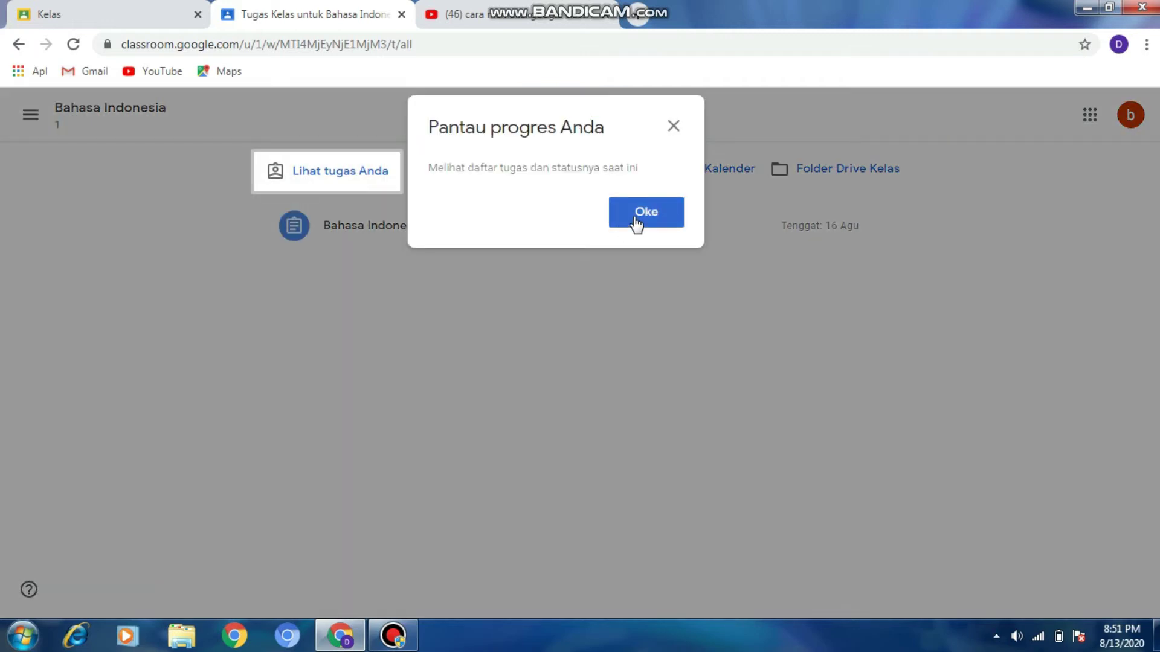
pyautogui.click(636, 225)
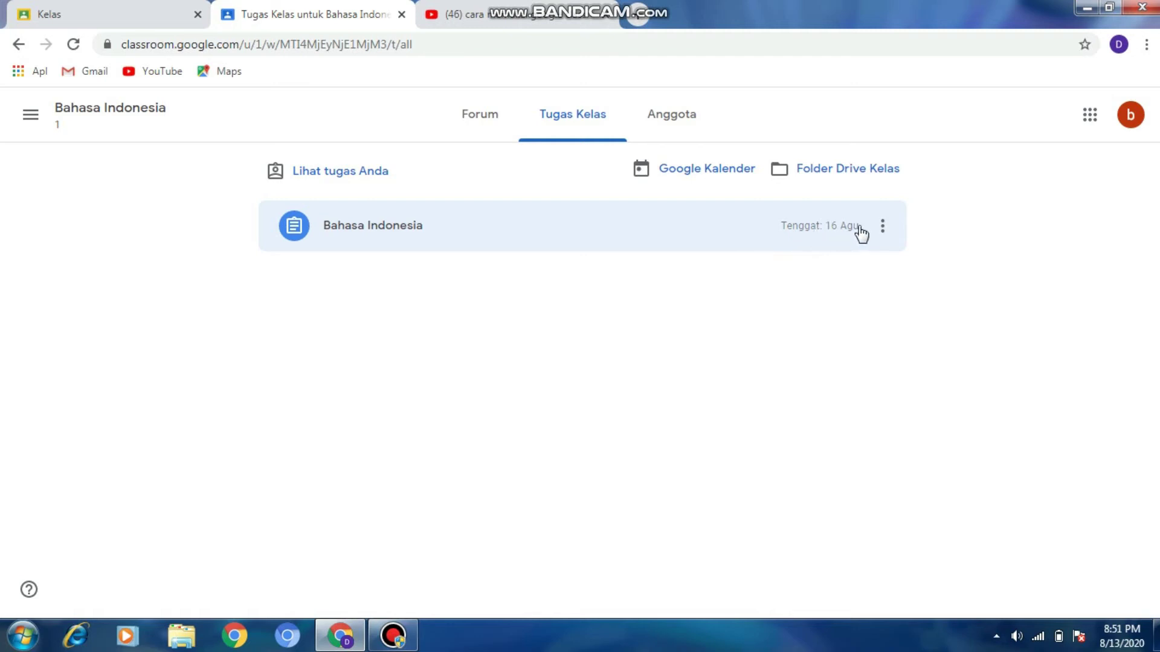
# Open the full details of the Bahasa Indonesia assignment and dismiss the private-comment tip
pyautogui.click(641, 234)
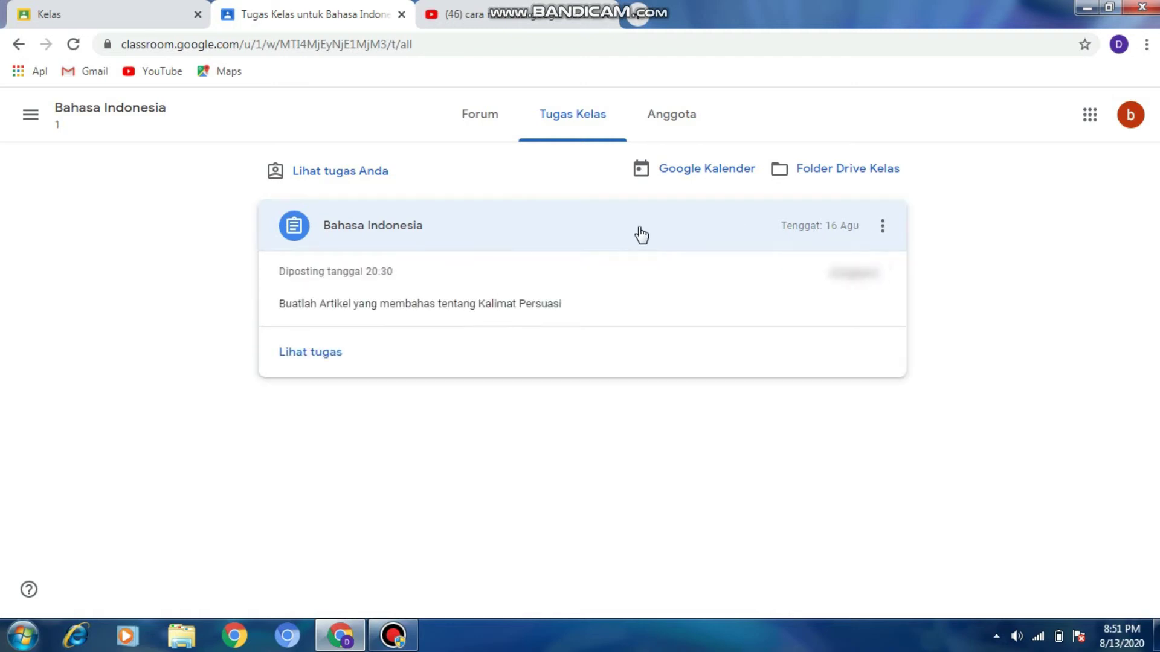
pyautogui.click(331, 358)
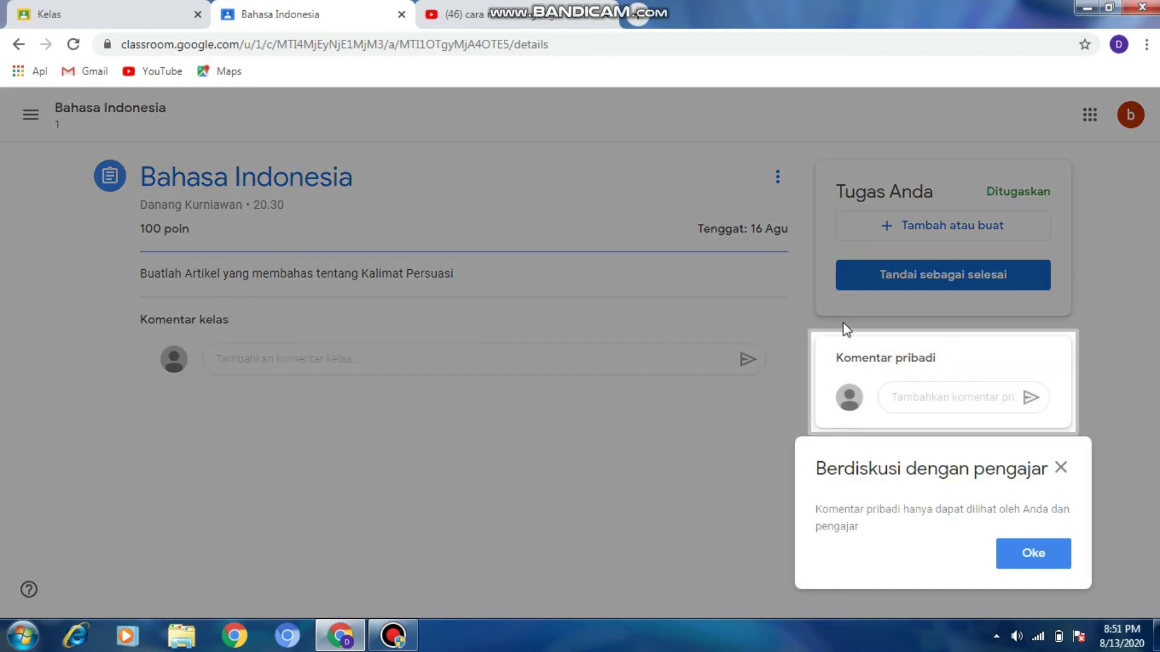
pyautogui.click(1025, 558)
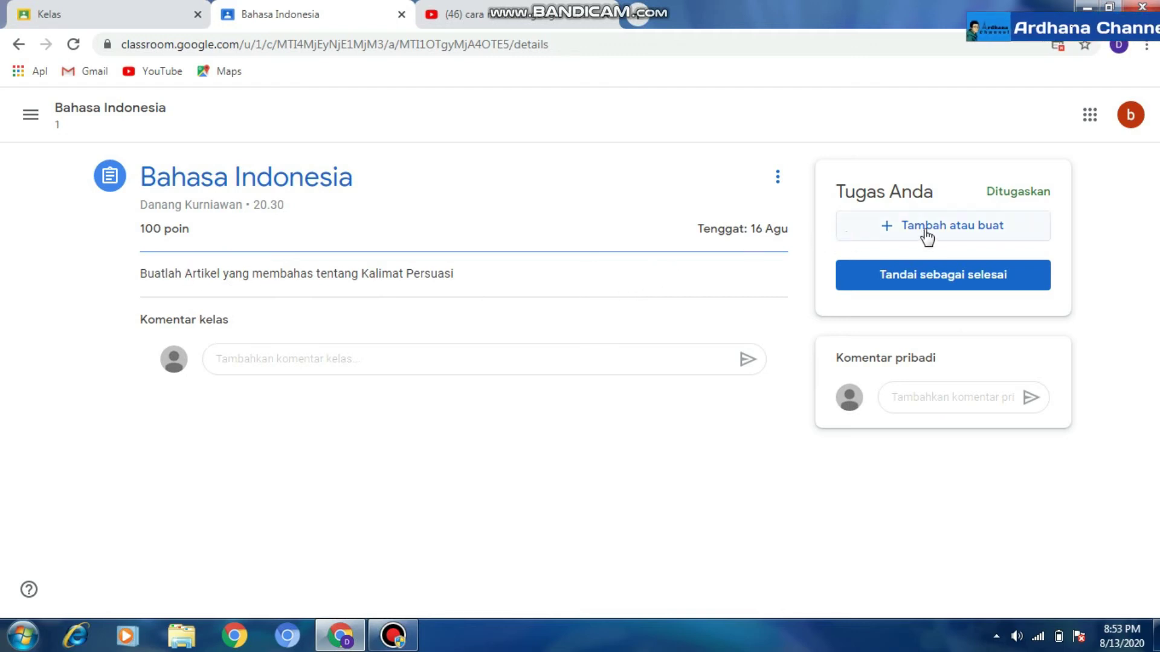
# Attach the Word file Proposal Proyek from the Documents library to the assignment as an uploaded file
pyautogui.click(995, 227)
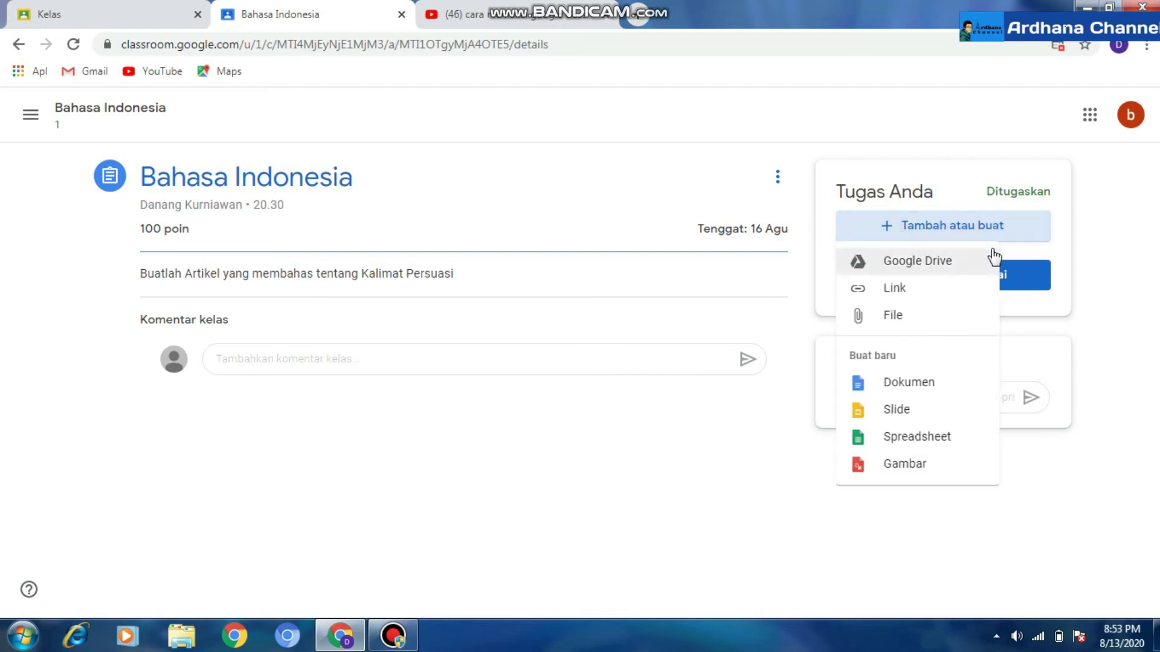
pyautogui.click(906, 320)
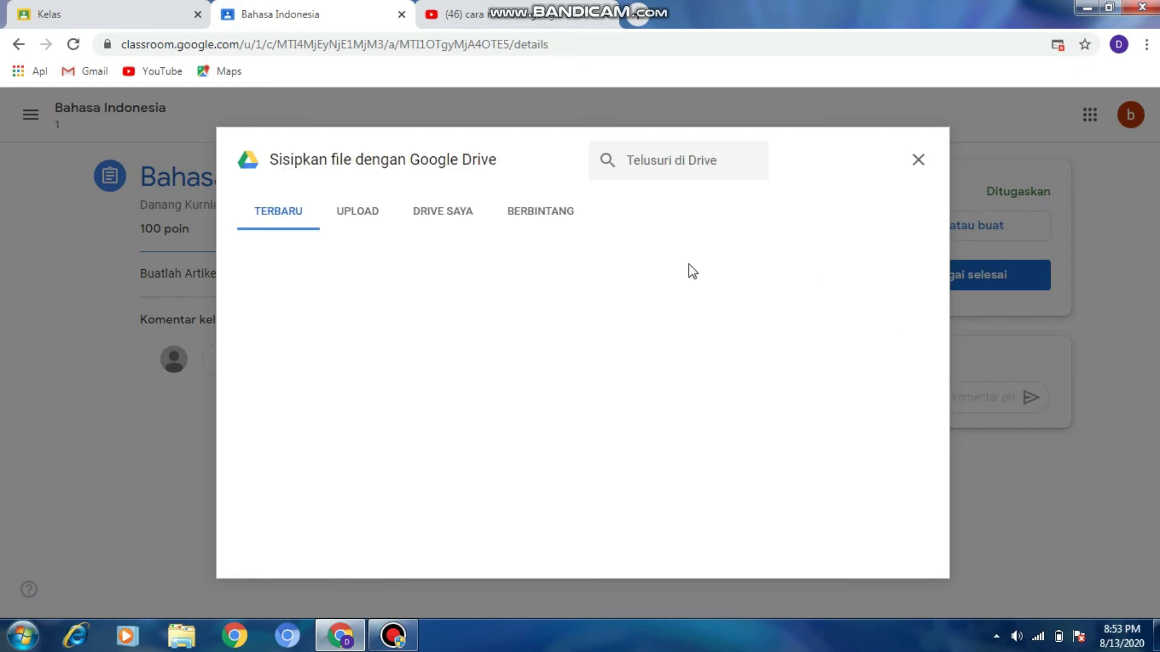
pyautogui.click(361, 213)
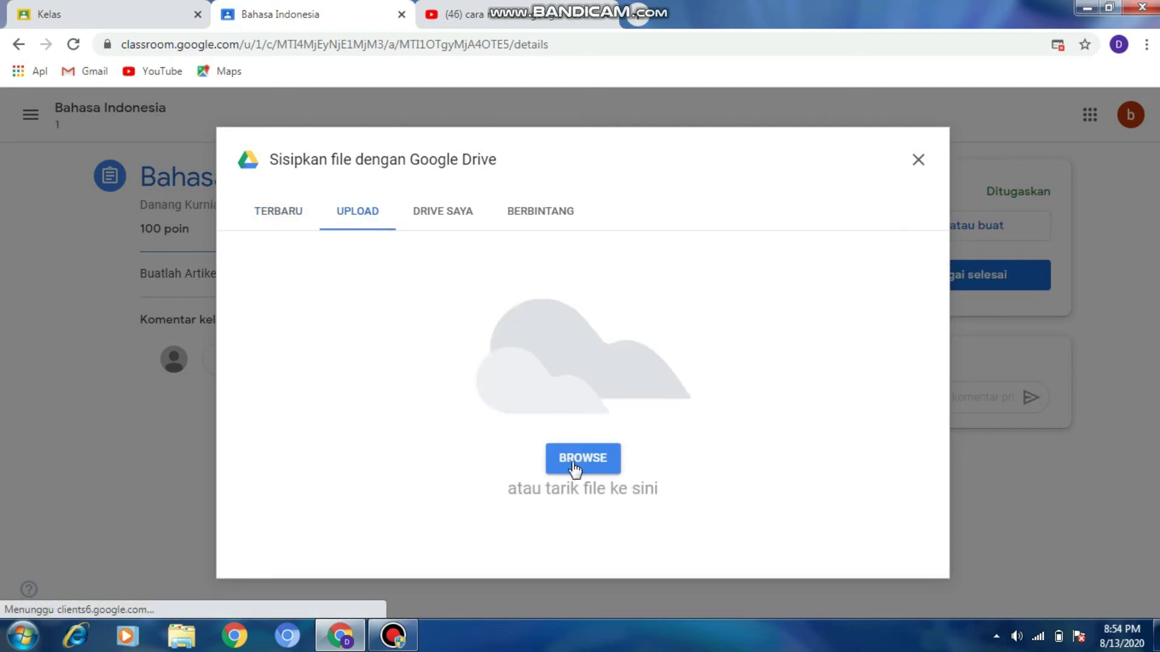
pyautogui.click(574, 465)
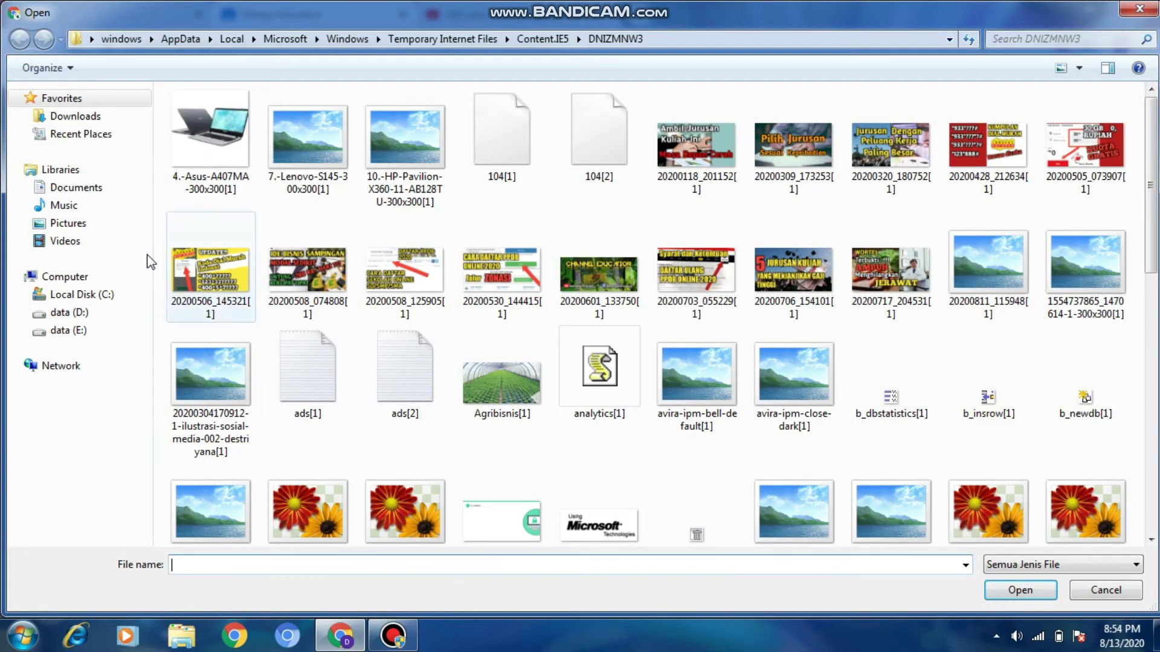
pyautogui.click(115, 192)
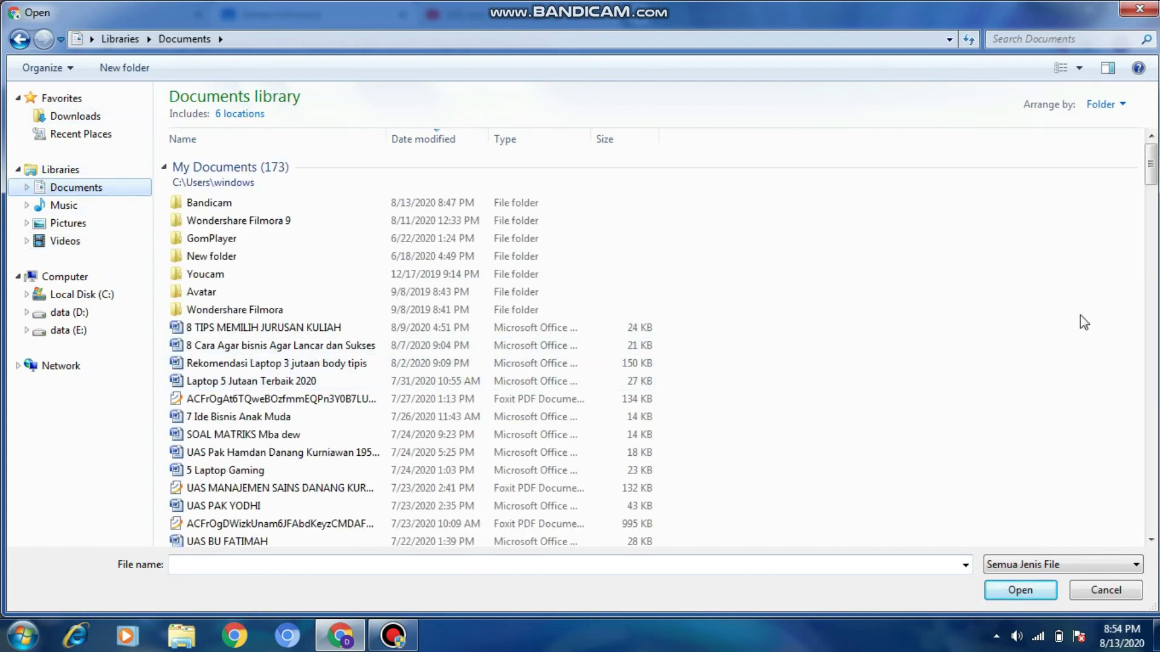
pyautogui.moveTo(1154, 202); pyautogui.dragTo(1154, 361)
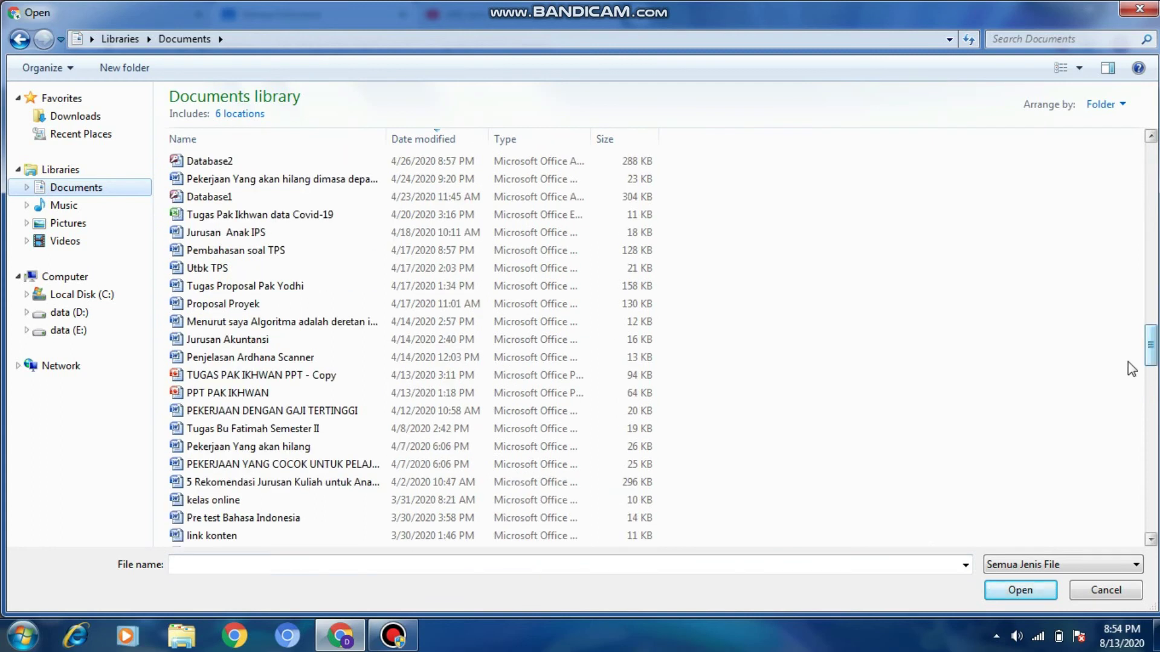
pyautogui.click(251, 307)
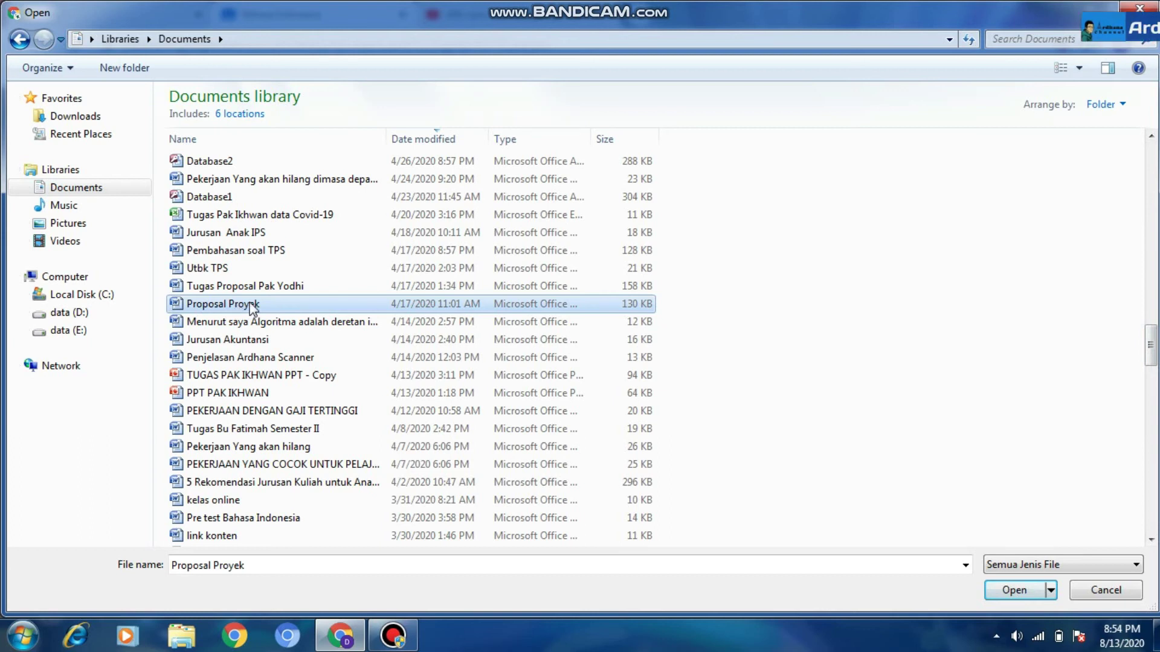
pyautogui.click(1025, 585)
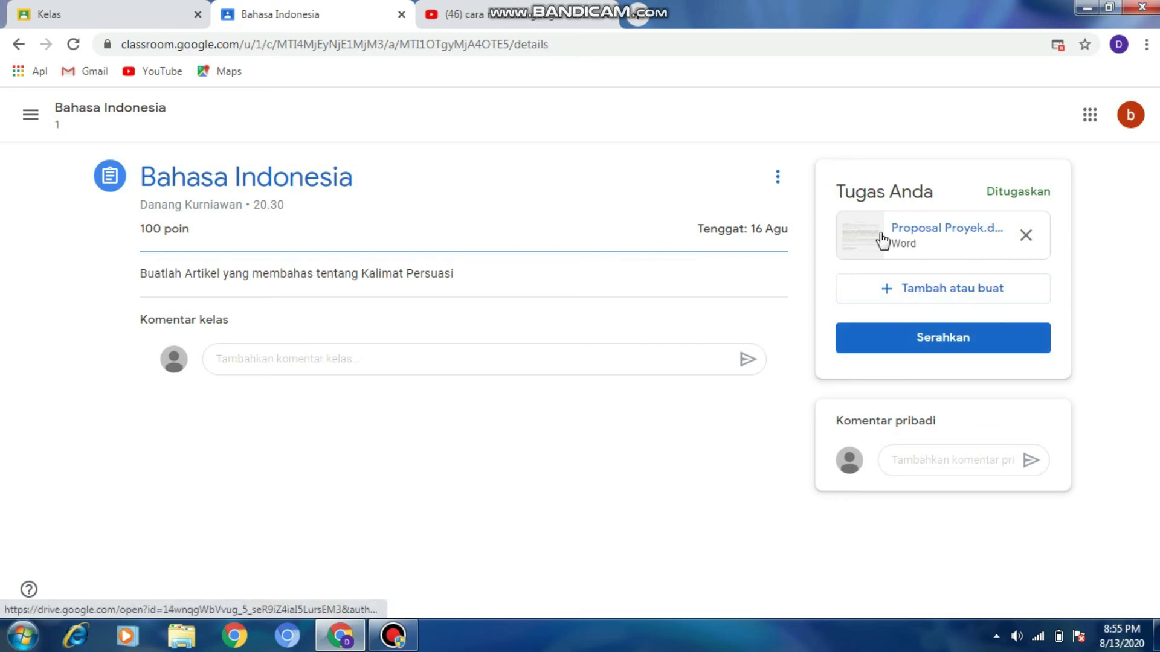
# Hand in the Bahasa Indonesia assignment with the attached Proposal Proyek.docx, confirm the submission and go back
pyautogui.click(960, 339)
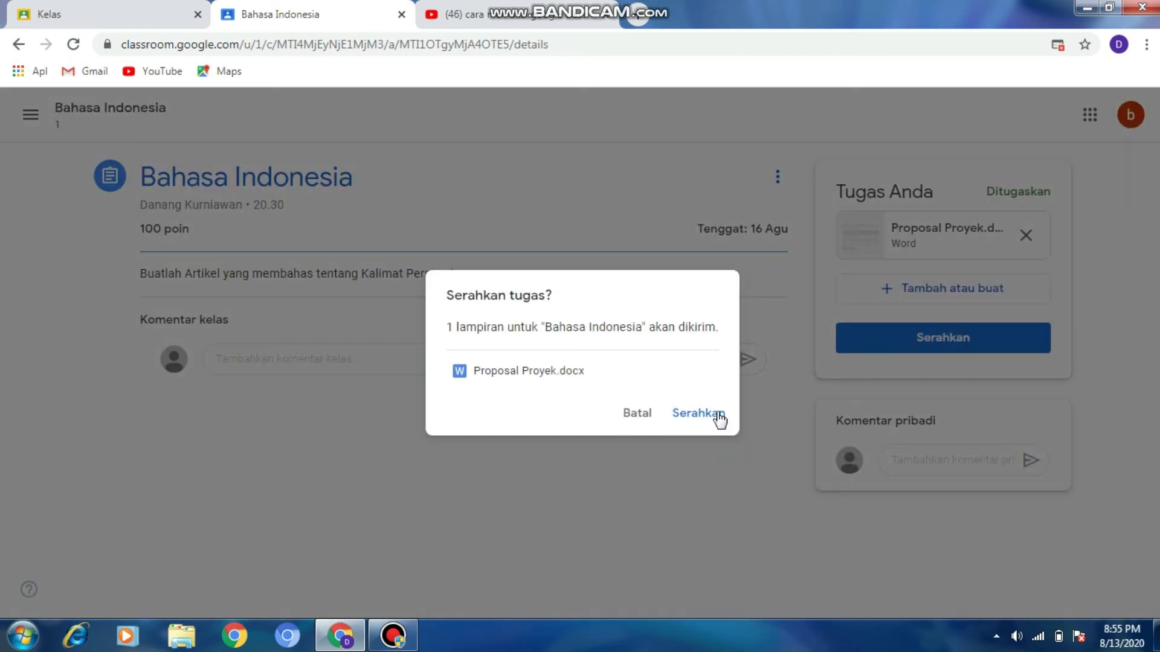
pyautogui.click(701, 414)
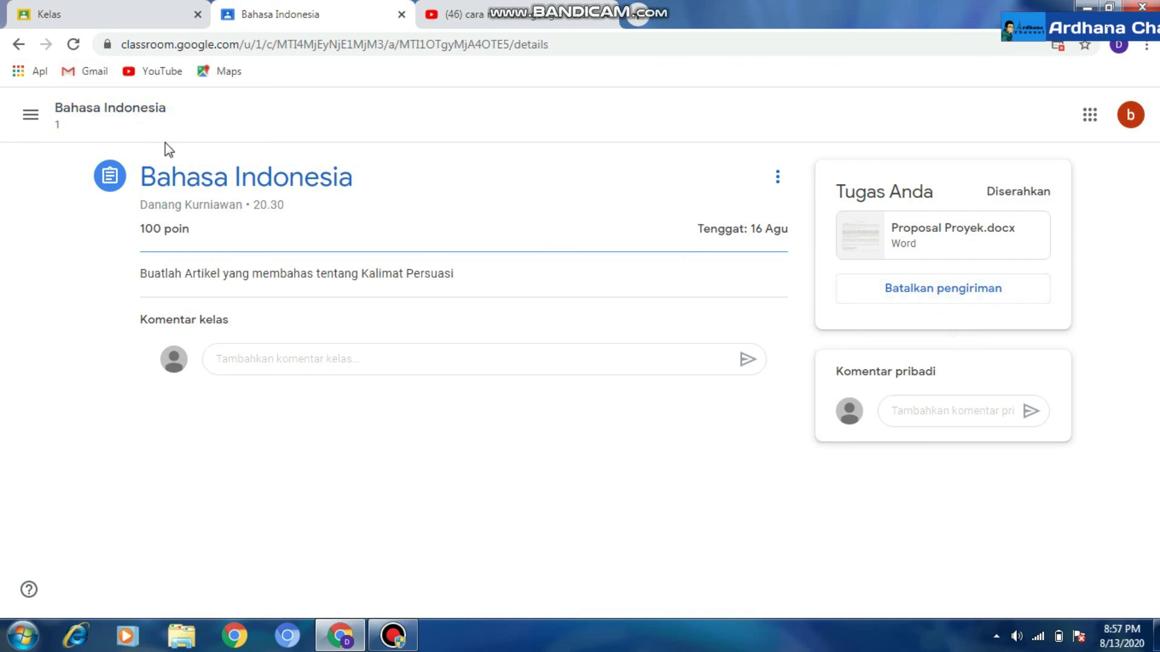
pyautogui.click(27, 49)
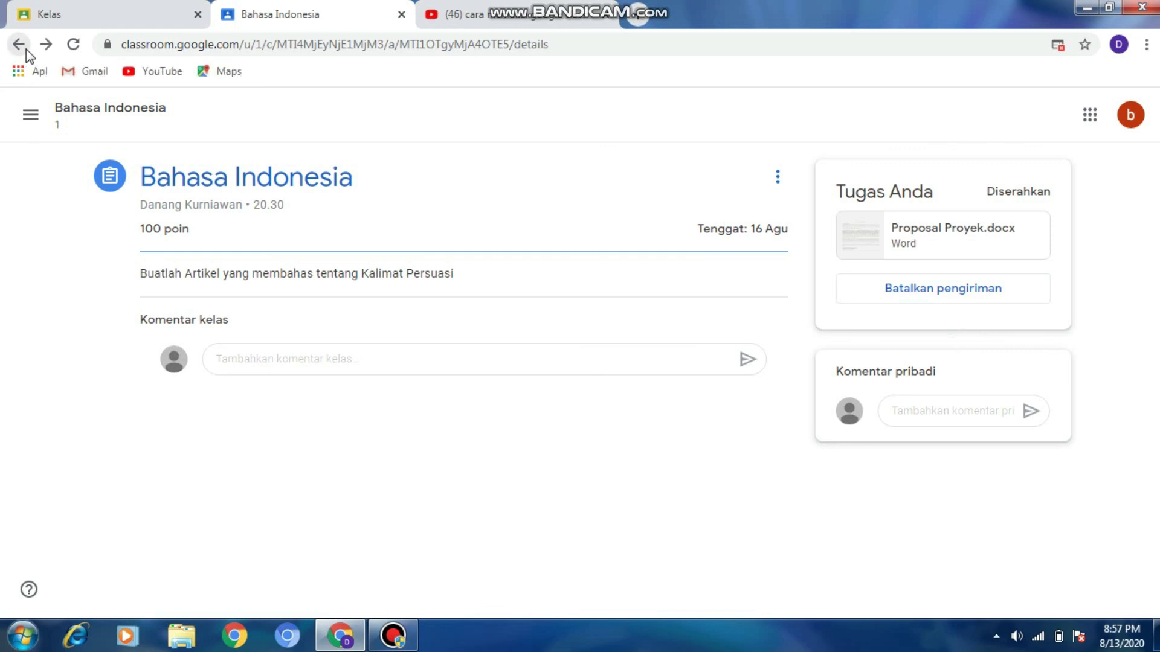